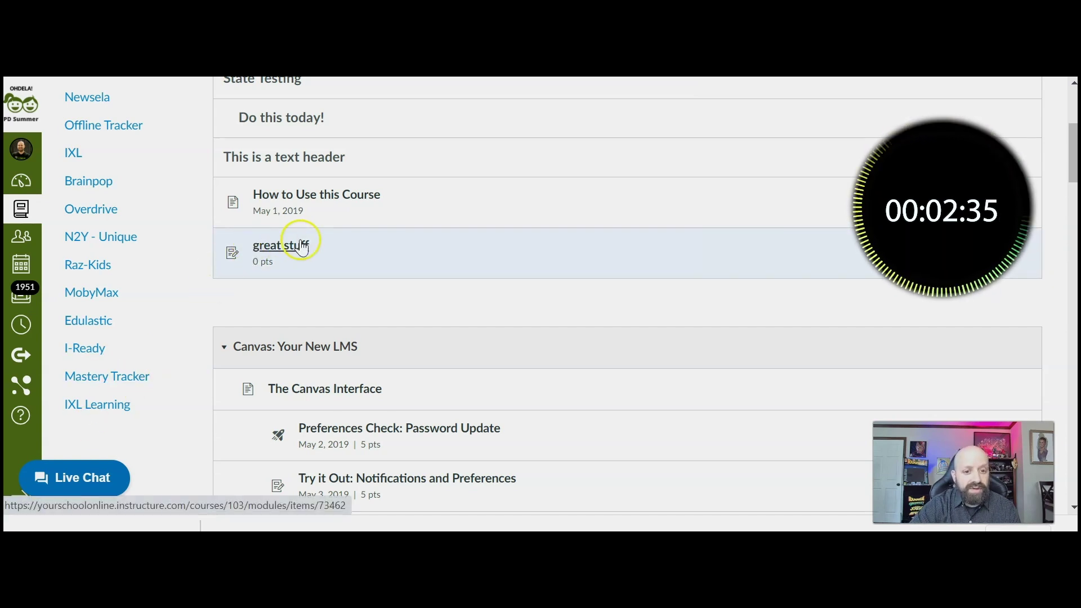
scroll(271, 253, down, 2)
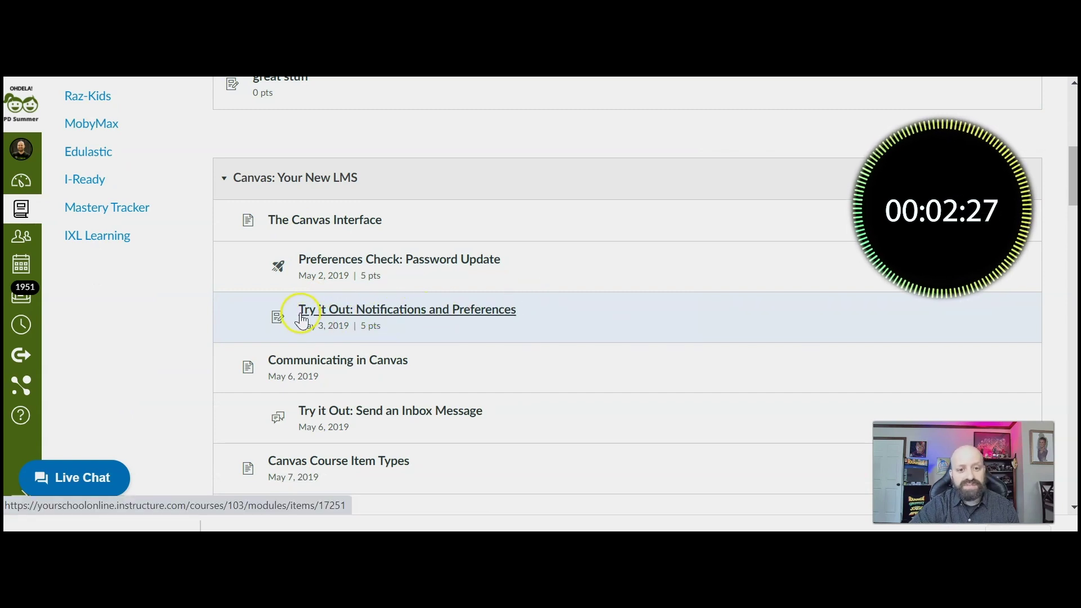
Step: Open the 'Try it Out: Notifications and Preferences' assignment from the module list
click(336, 313)
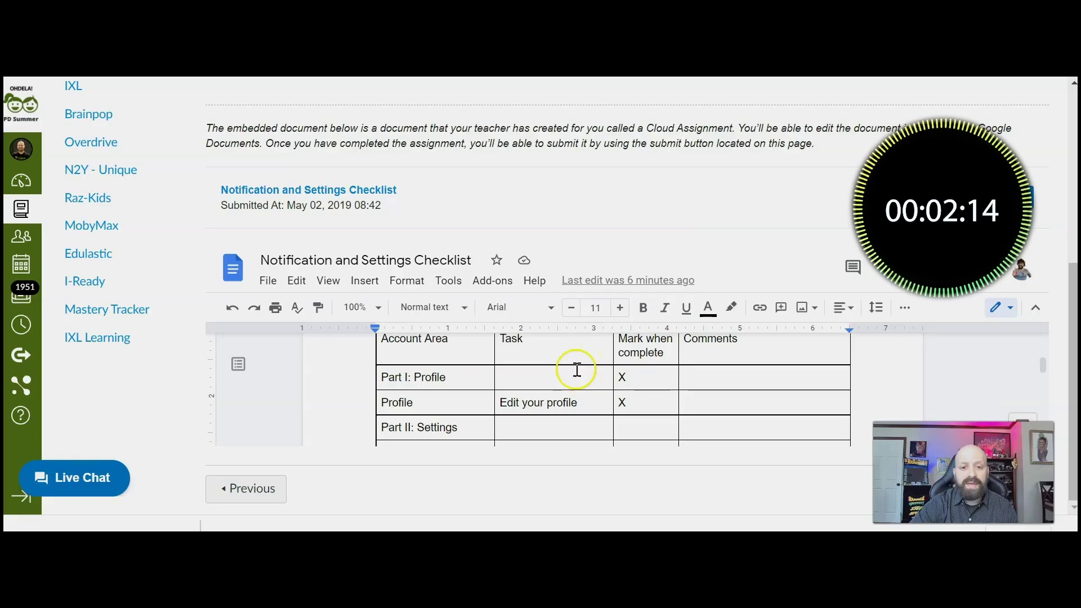
Step: Enter 'Thanks for the practice!' in the Part I: Profile Comments cell
click(707, 377)
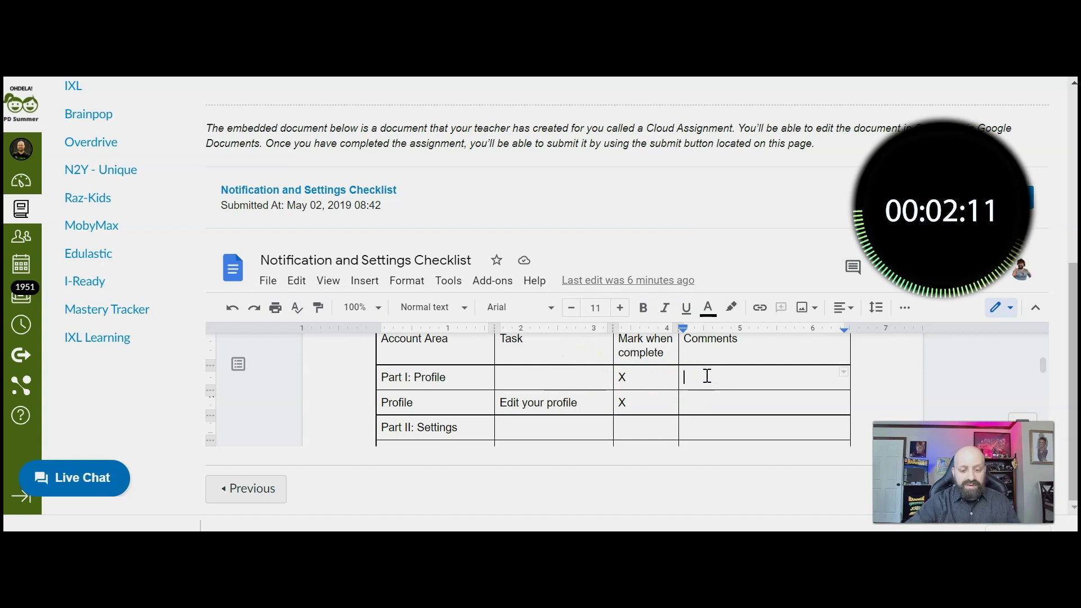
text(Thanks for the practice!)
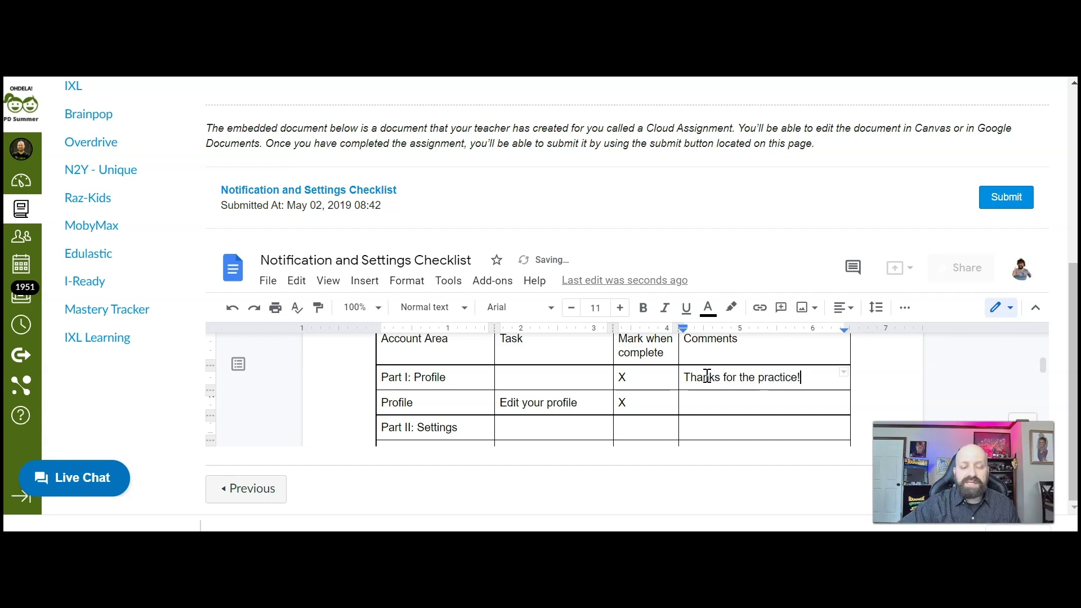
Step: Resubmit the Notification and Settings Checklist cloud assignment, updating its submission time
click(1007, 197)
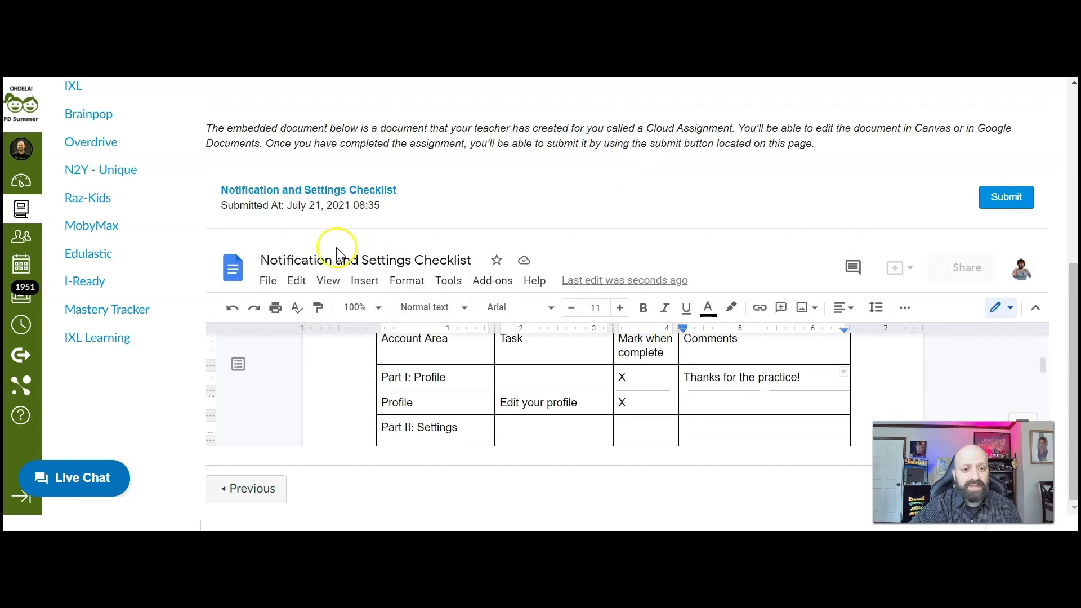